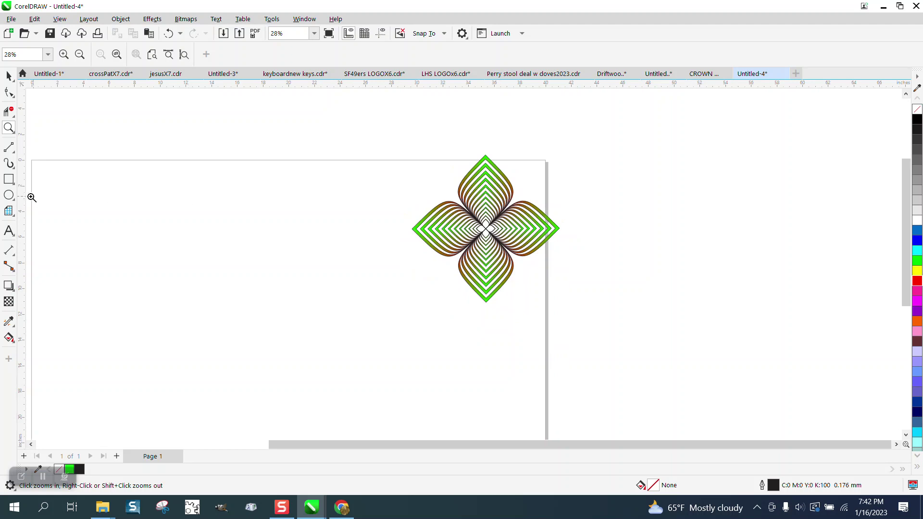
# - Draw a square about 3.5 inches wide in the empty area beside the striped flower and rotate it 45 degrees
pyautogui.click(9, 178)
pyautogui.moveTo(296, 238); pyautogui.dragTo(264, 284)
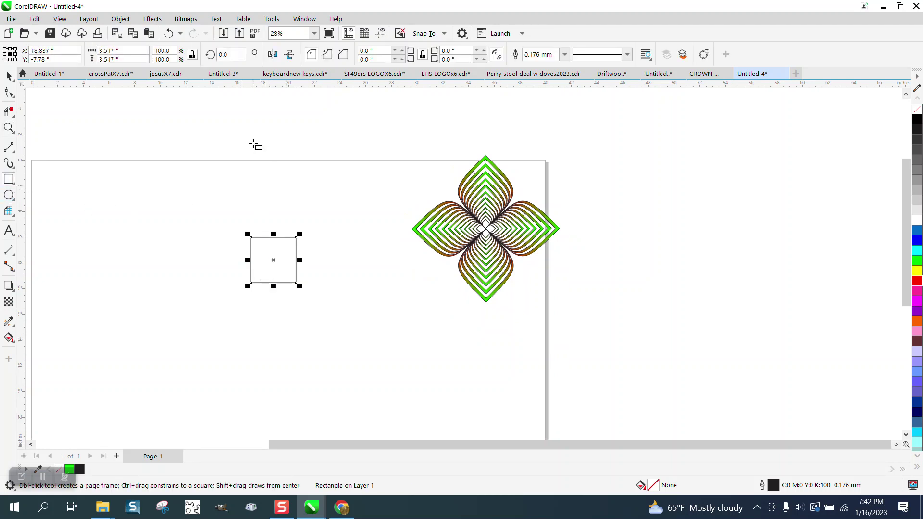
pyautogui.doubleClick(231, 55)
pyautogui.write('45')
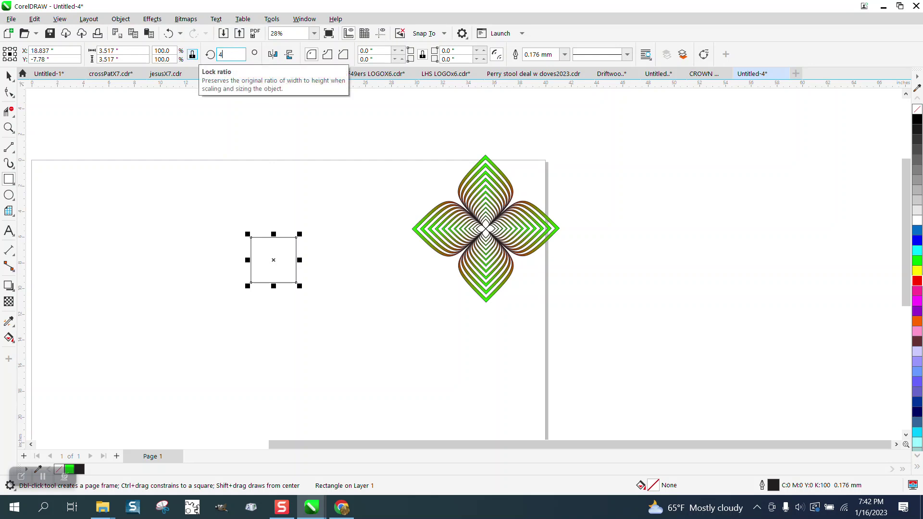
pyautogui.press('Return')
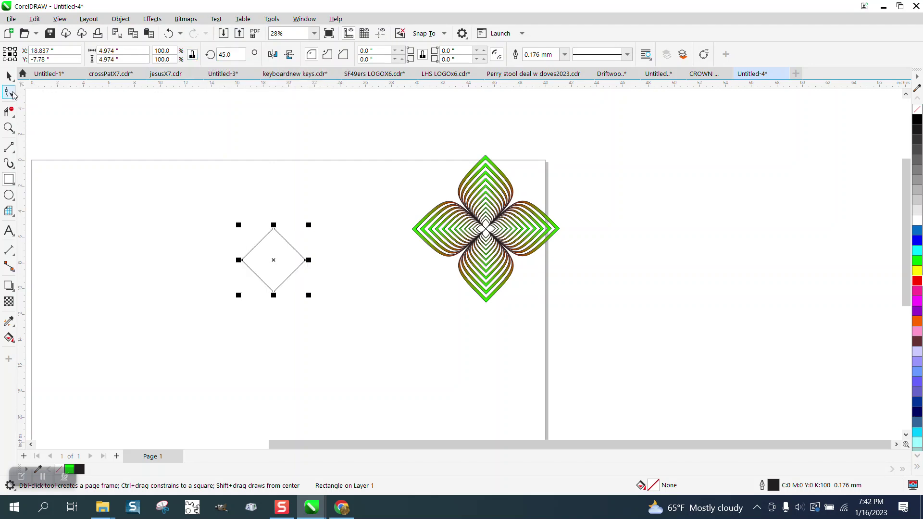
# - Convert the rotated square to curves and delete its left and right corner nodes to round the sides
pyautogui.click(120, 19)
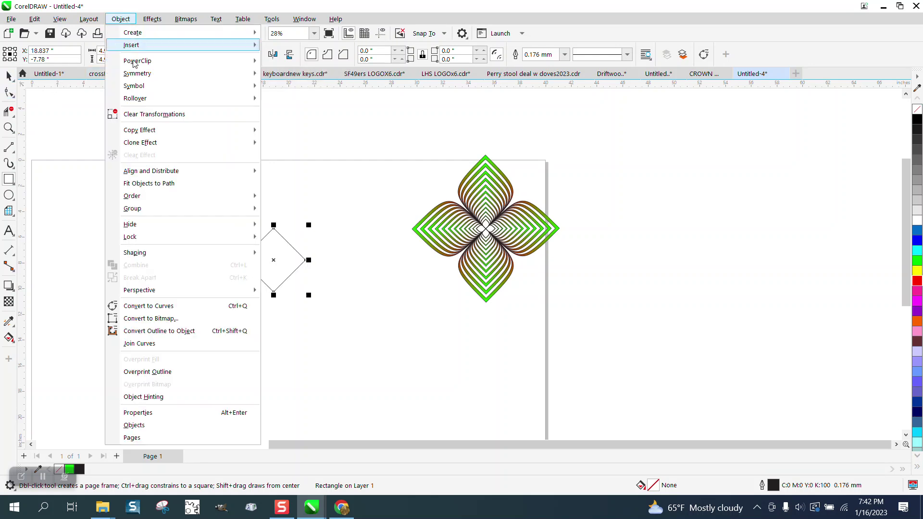
pyautogui.click(165, 306)
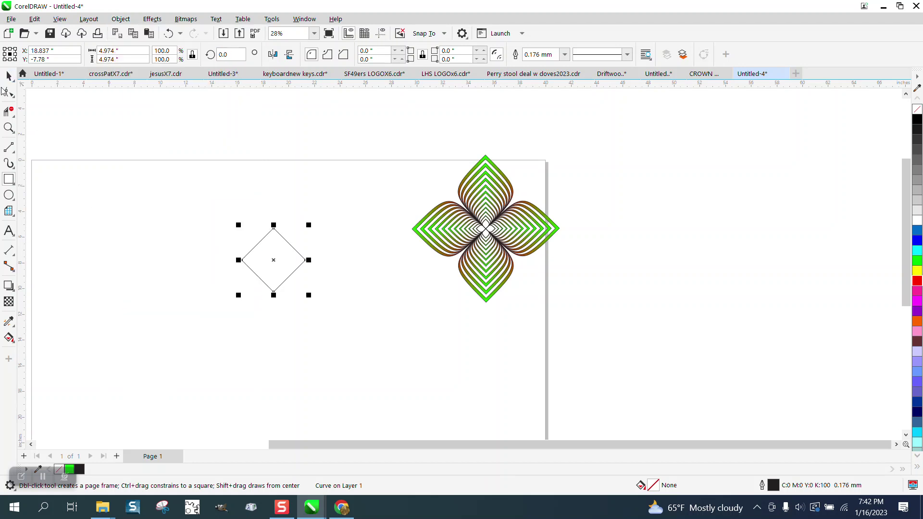
pyautogui.click(9, 92)
pyautogui.moveTo(367, 313); pyautogui.dragTo(367, 313)
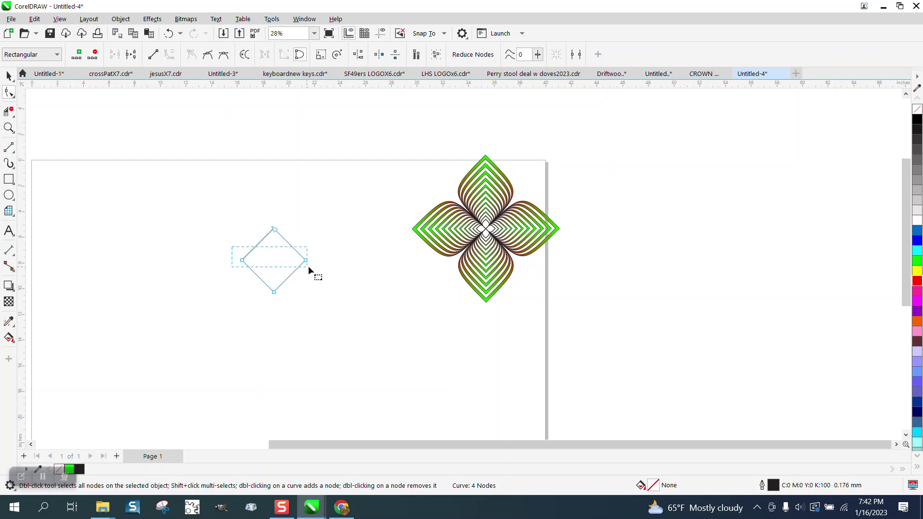
pyautogui.press('Delete')
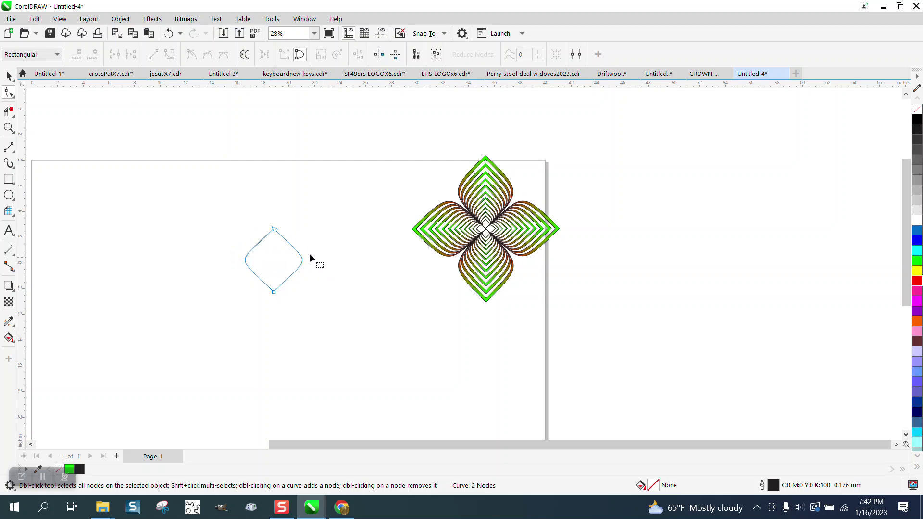
# - Stretch the petal upward to 120% of its height and add a copy rotated 45 degrees about its bottom tip
pyautogui.press('space')
pyautogui.moveTo(274, 224); pyautogui.dragTo(274, 212)
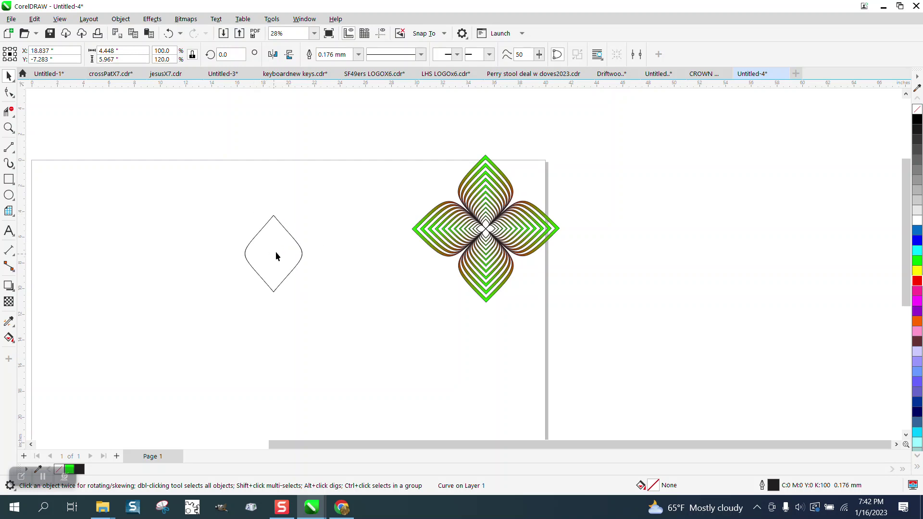
pyautogui.click(276, 253)
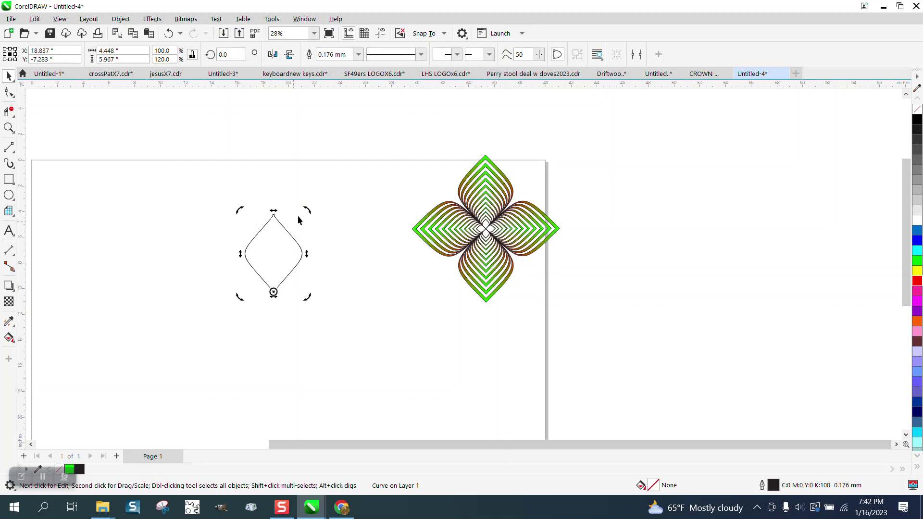
pyautogui.click(229, 55)
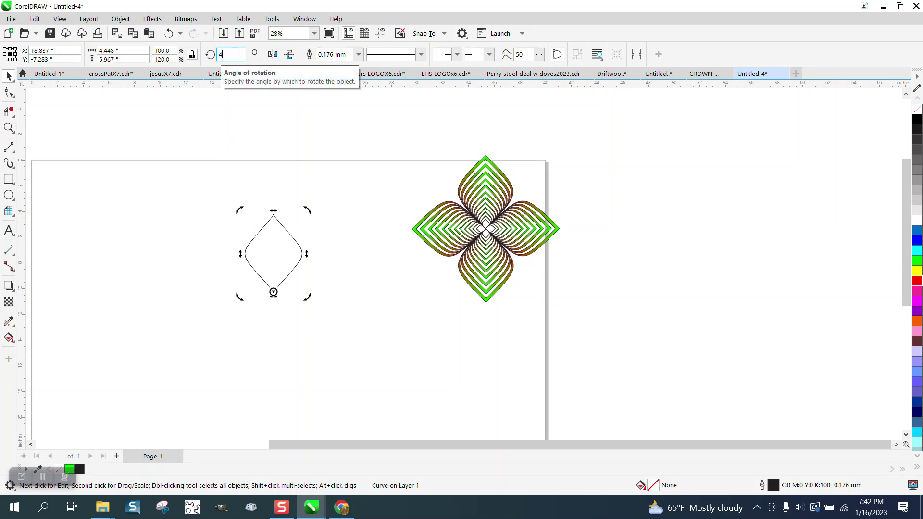
pyautogui.write('45')
pyautogui.press('Return')
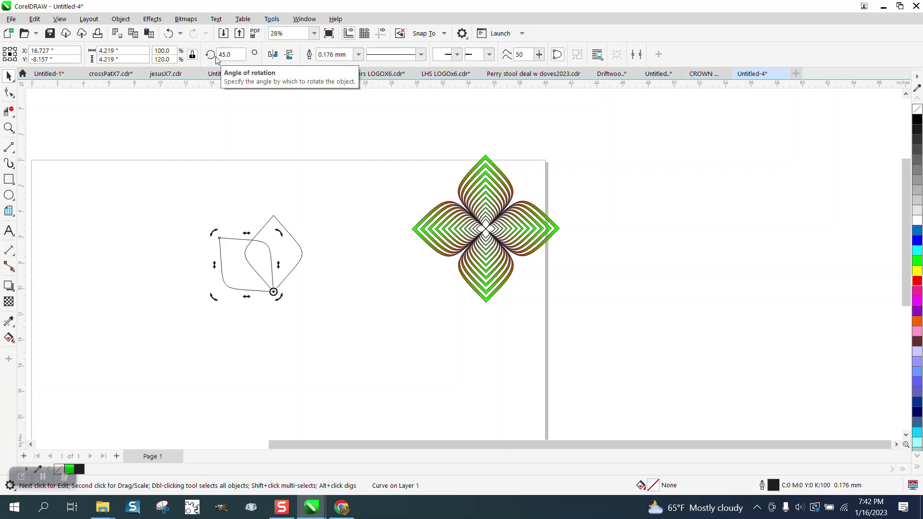
# - Set the petal copy's rotation to 90 degrees about the shared tip and delete the surplus duplicate
pyautogui.doubleClick(226, 55)
pyautogui.write('90')
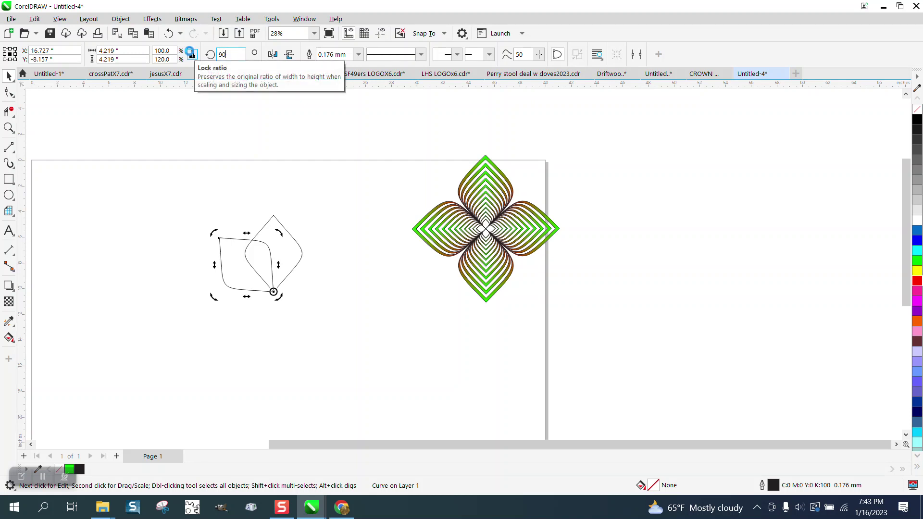
pyautogui.press('Return')
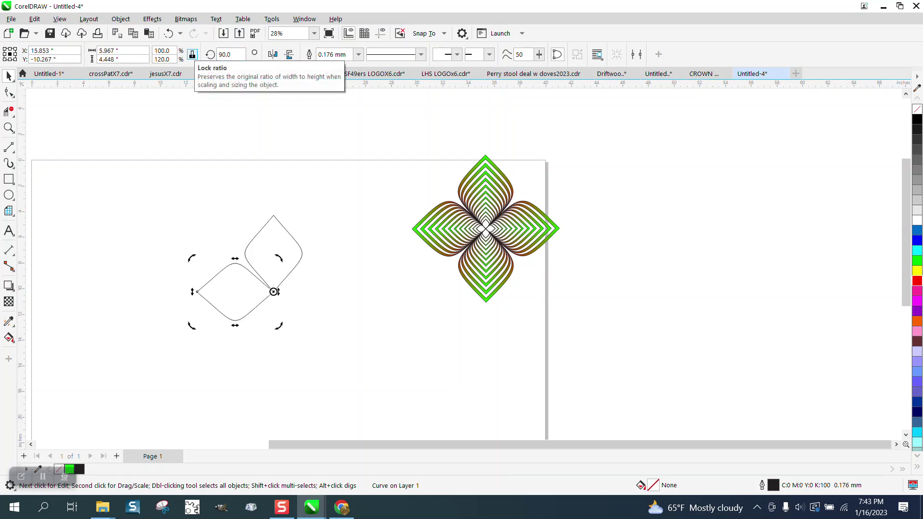
pyautogui.hotkey('ctrl', 'r')
pyautogui.press('Delete')
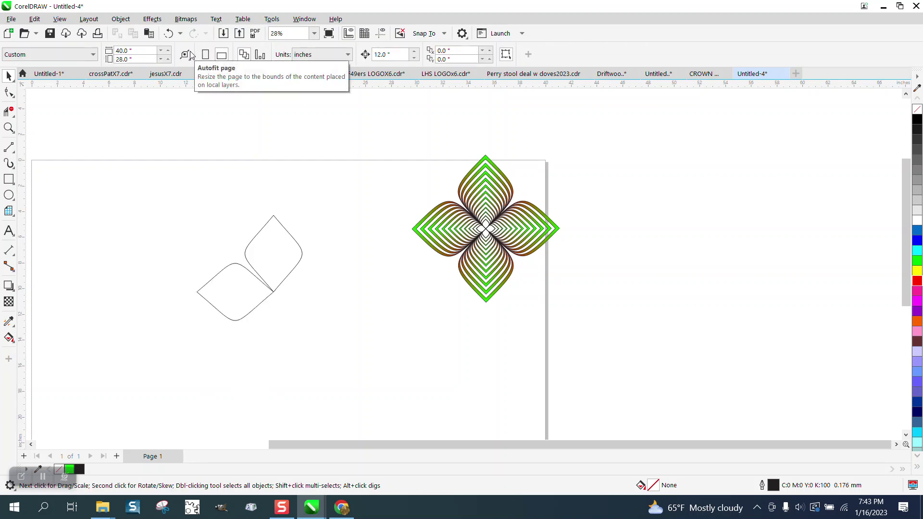
# - Complete the four-petal flower with petal copies pointing down and right, rotated about the shared tip
pyautogui.click(234, 282)
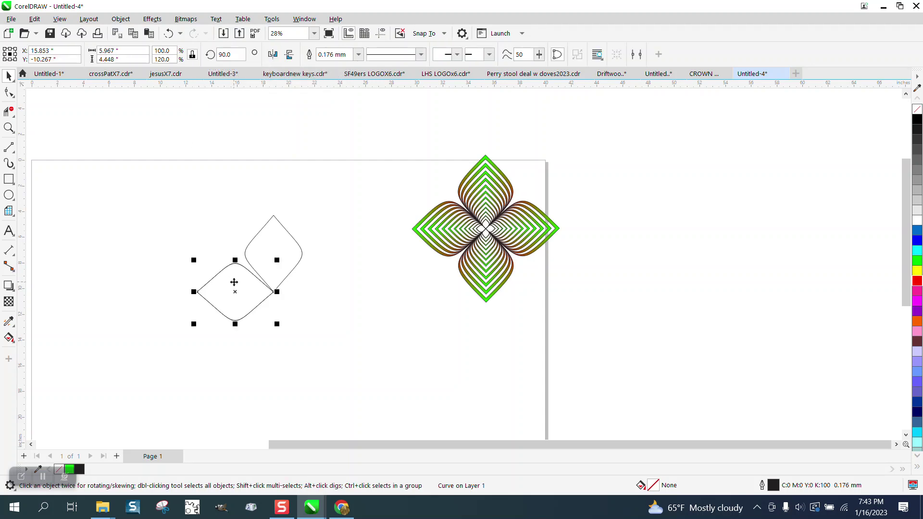
pyautogui.click(232, 288)
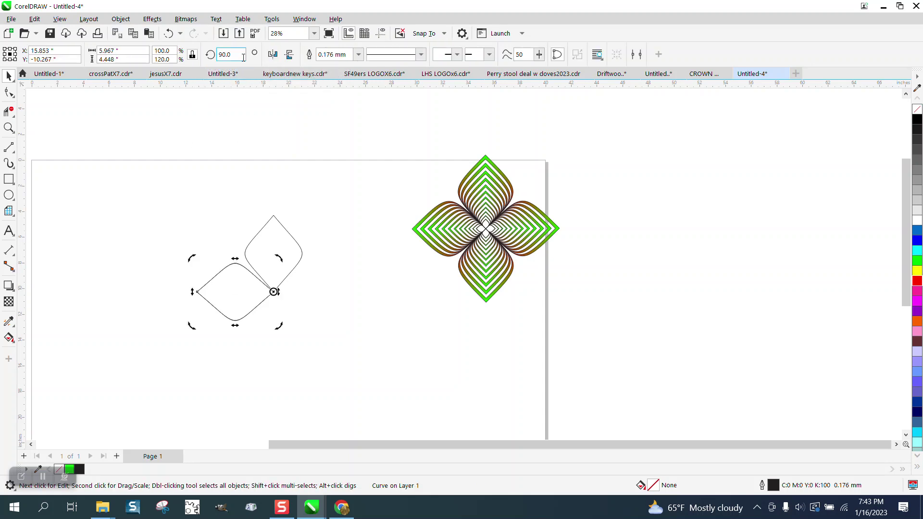
pyautogui.click(226, 55)
pyautogui.write('1')
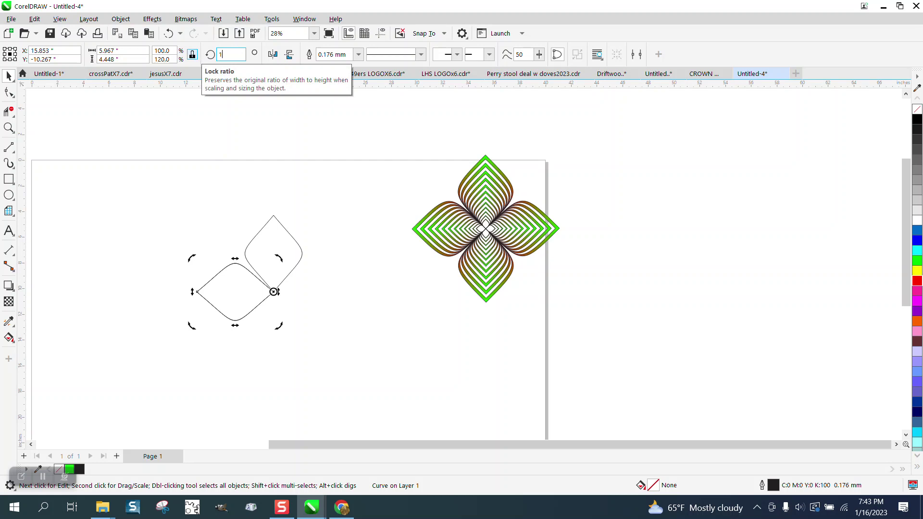
pyautogui.write('80')
pyautogui.press('Return')
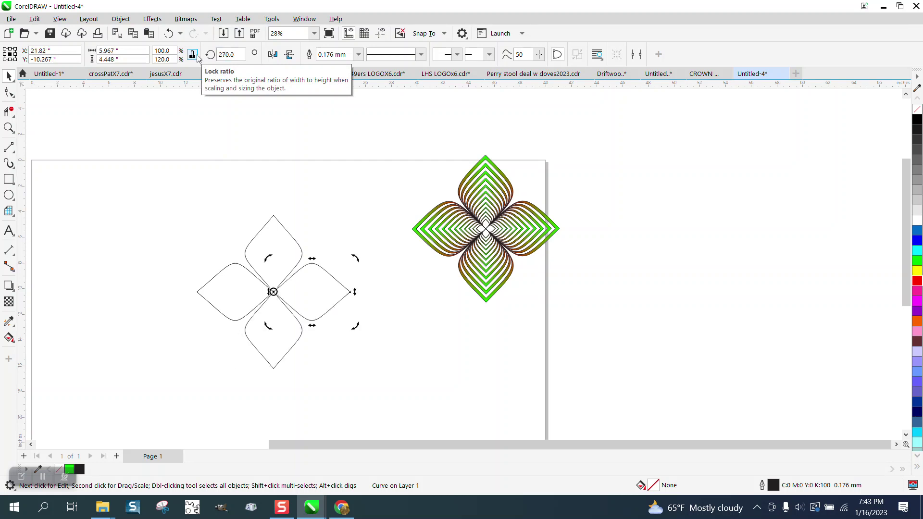
# - Group the four petals and add a concentric copy scaled to about 92.5% around the same centre
pyautogui.moveTo(175, 200); pyautogui.dragTo(423, 382)
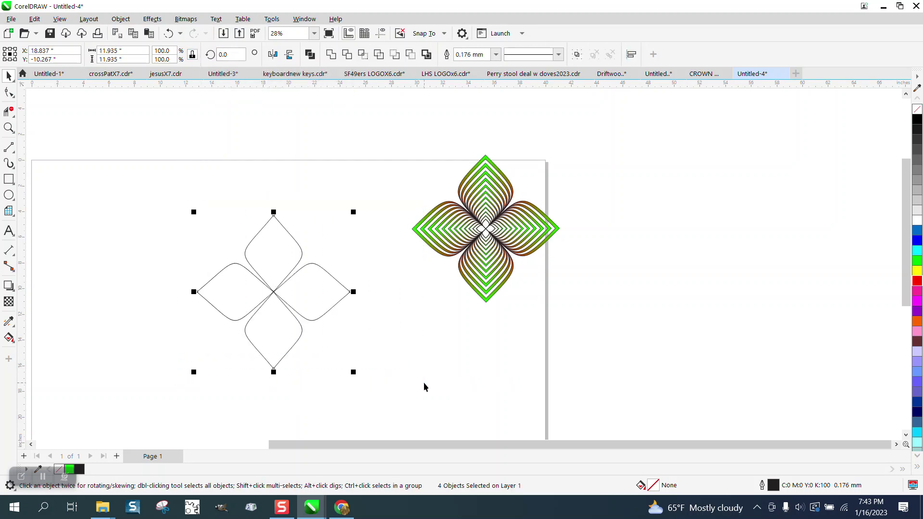
pyautogui.hotkey('ctrl', 'g')
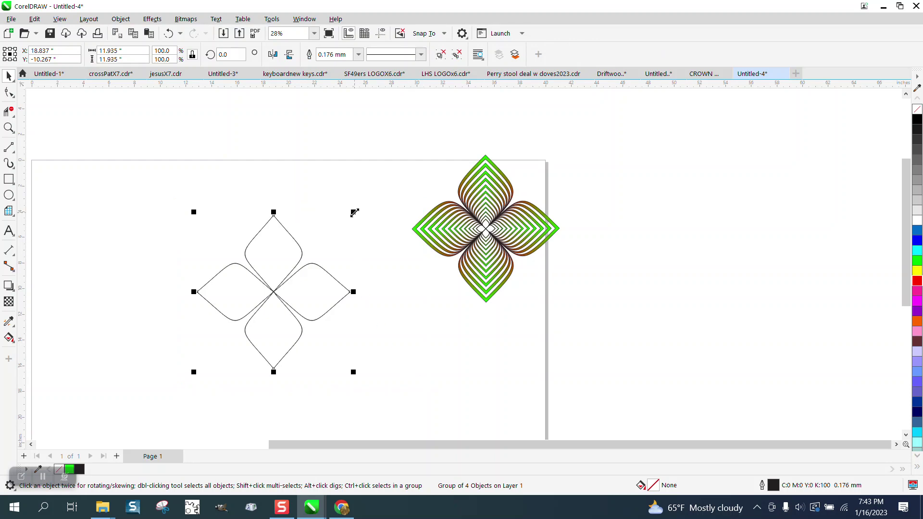
pyautogui.moveTo(354, 213); pyautogui.dragTo(349, 218)
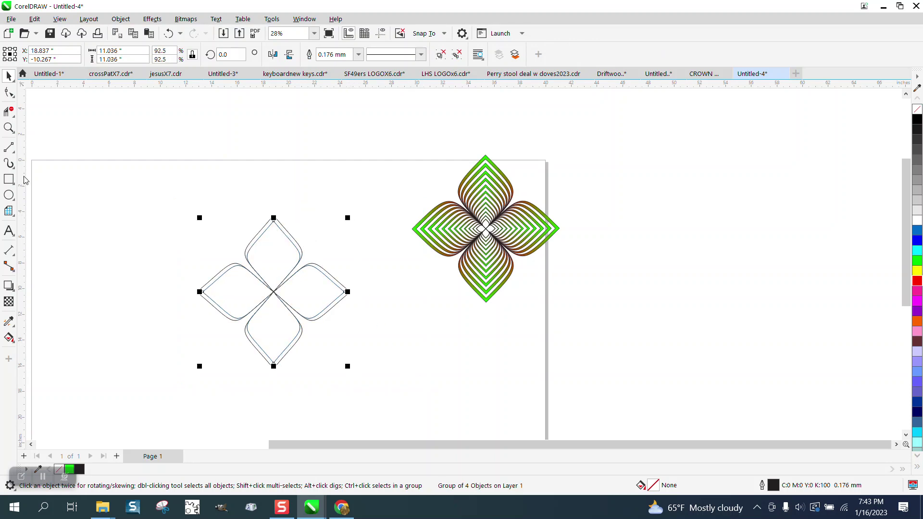
# - Select the original flower outline and its smaller copy and group the two together
pyautogui.click(9, 127)
pyautogui.moveTo(223, 199); pyautogui.dragTo(394, 352)
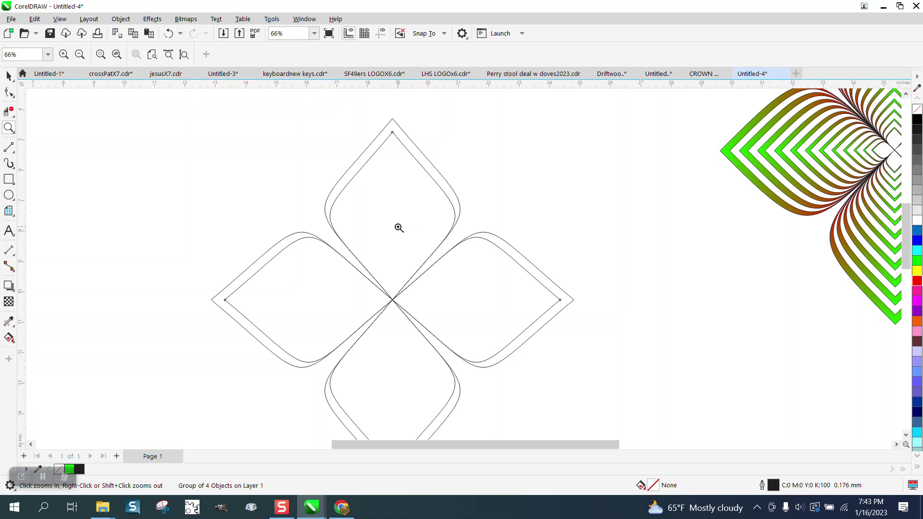
pyautogui.click(9, 76)
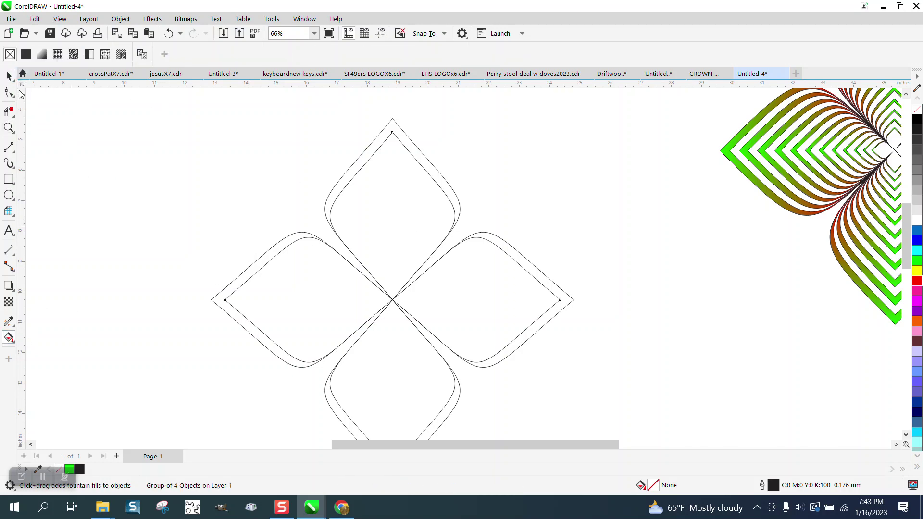
pyautogui.scroll(-2, 182, 151)
pyautogui.click(454, 359)
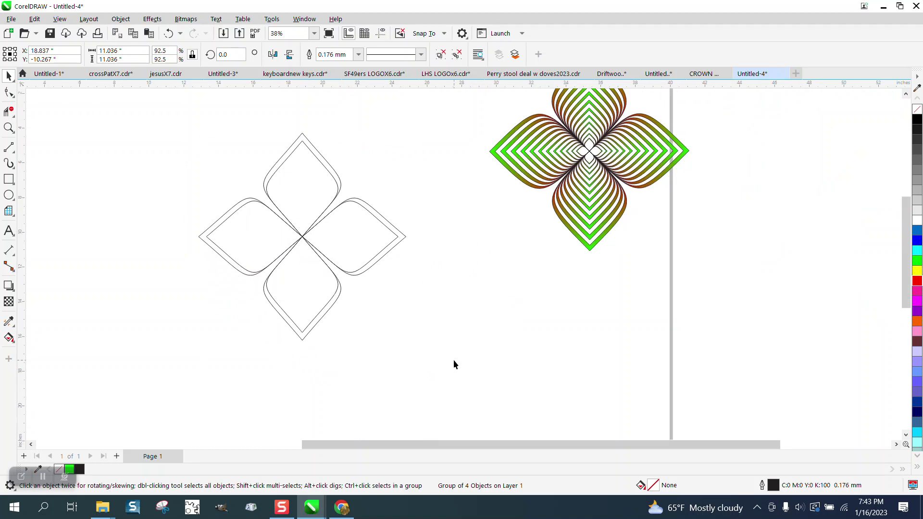
pyautogui.click(233, 207)
pyautogui.click(121, 19)
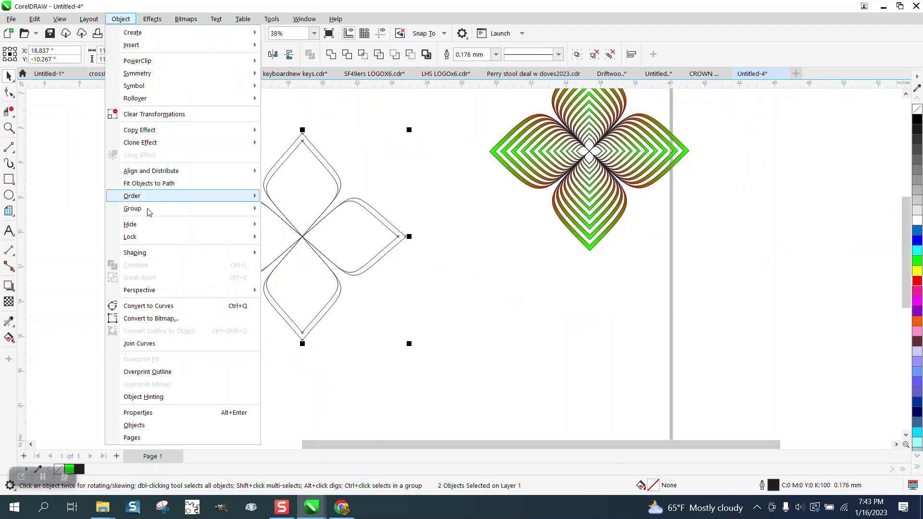
pyautogui.moveTo(150, 212)
pyautogui.click(285, 210)
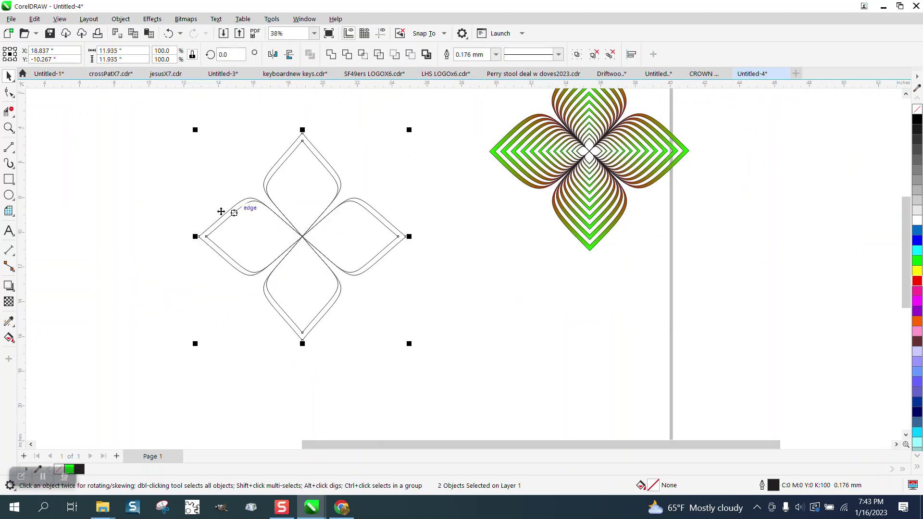
# - Smart Fill the strip between the inner and outer outlines of all four petals with green and a hairline outline
pyautogui.click(10, 337)
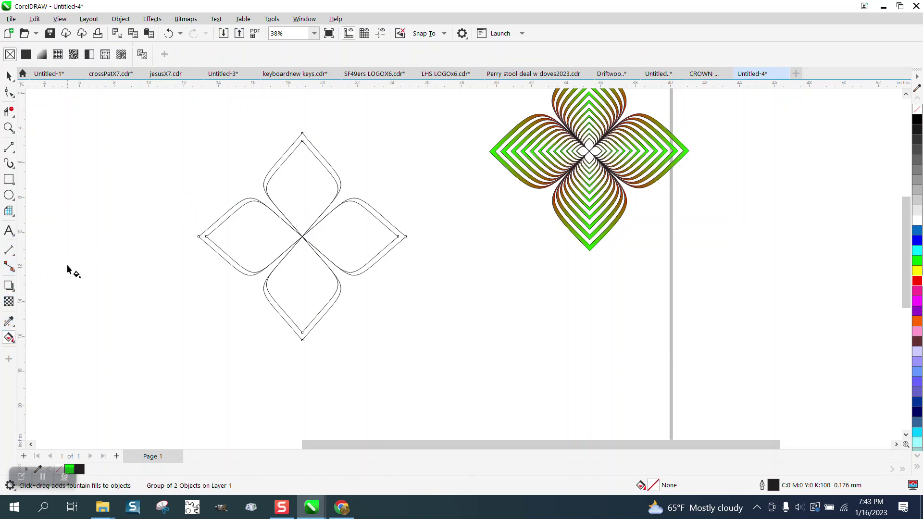
pyautogui.click(13, 344)
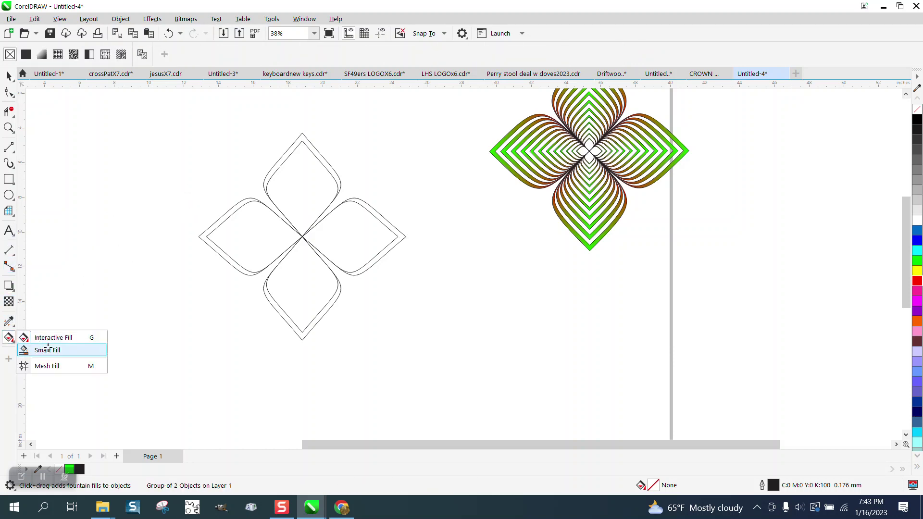
pyautogui.click(46, 348)
pyautogui.click(318, 153)
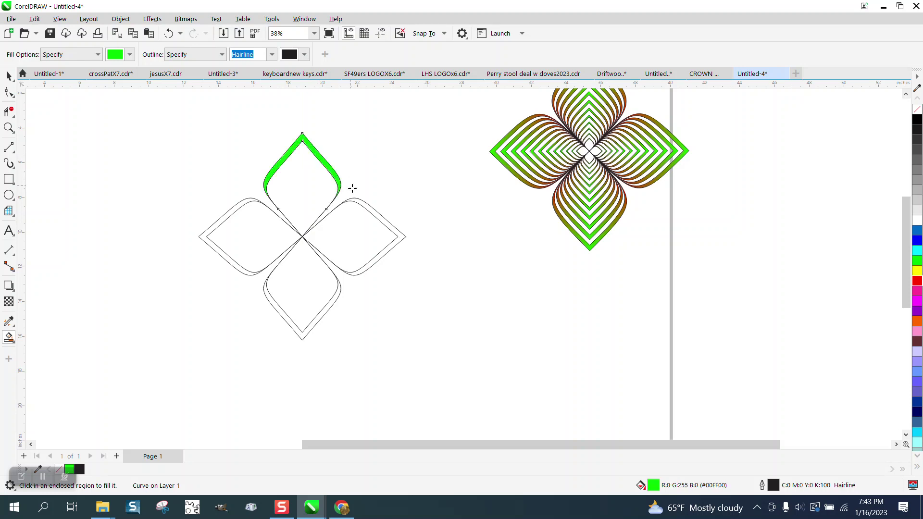
pyautogui.click(359, 203)
pyautogui.click(338, 288)
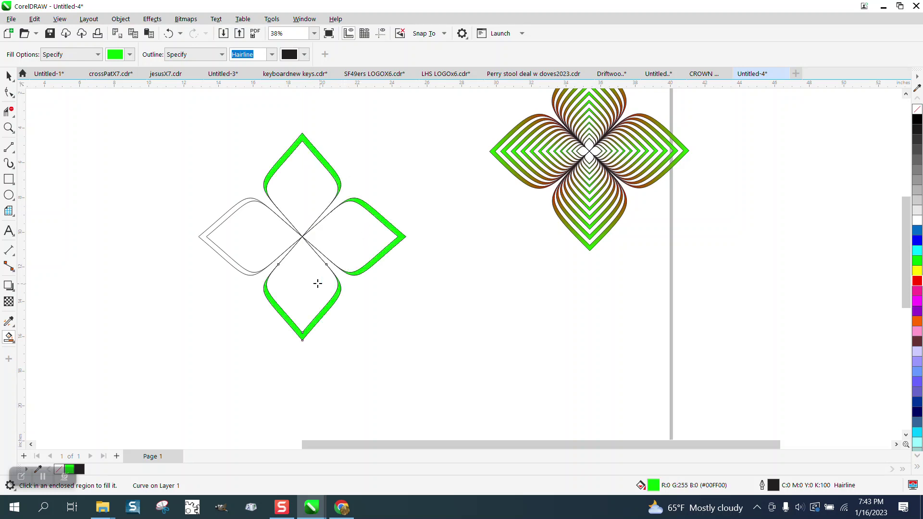
pyautogui.click(242, 272)
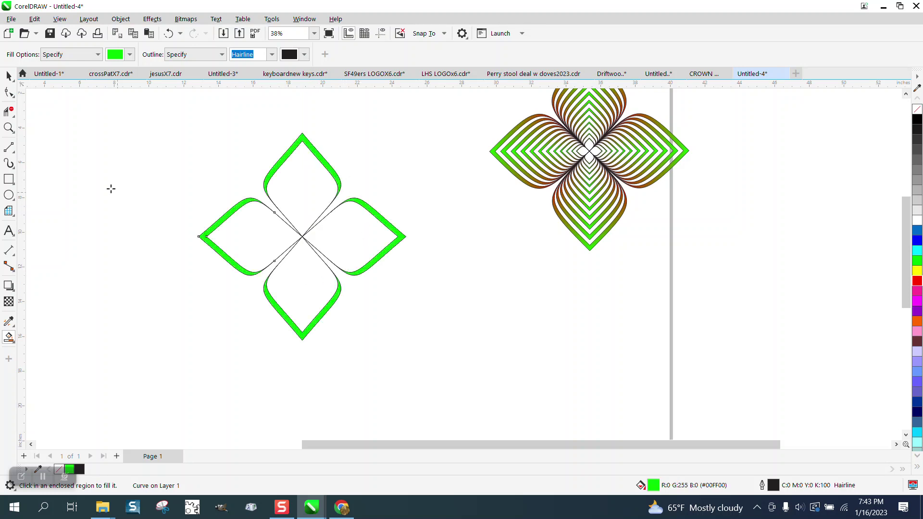
# - Move the unfilled flower outline group 24 inches to the left, away from the green strips
pyautogui.click(8, 75)
pyautogui.click(300, 213)
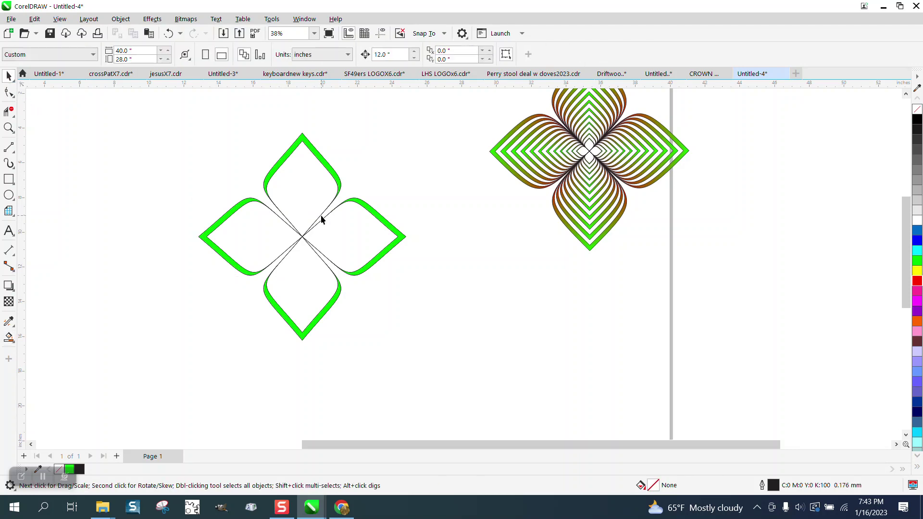
pyautogui.click(321, 216)
pyautogui.hotkey('shift', 'Left')
pyautogui.hotkey('shift', 'Left')
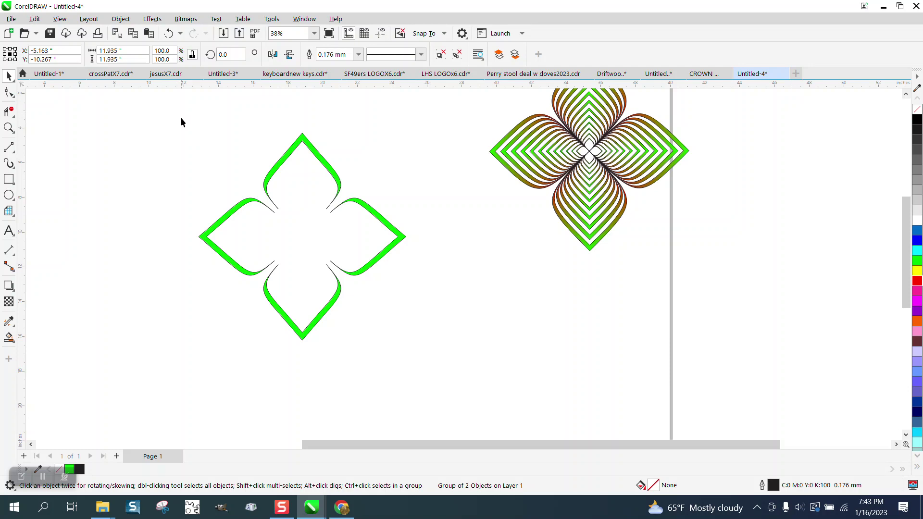
# - Select the four green petal strips and group them
pyautogui.moveTo(451, 353); pyautogui.dragTo(452, 353)
pyautogui.click(121, 19)
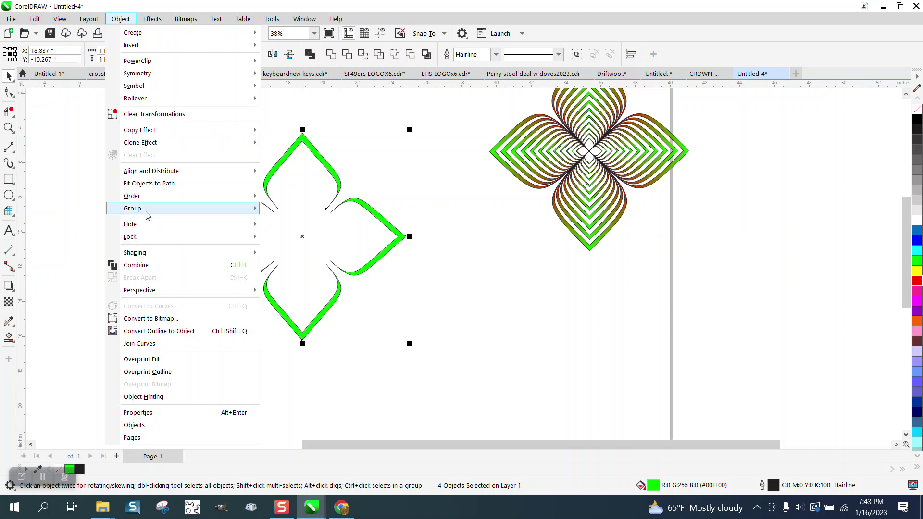
pyautogui.moveTo(171, 212)
pyautogui.click(270, 212)
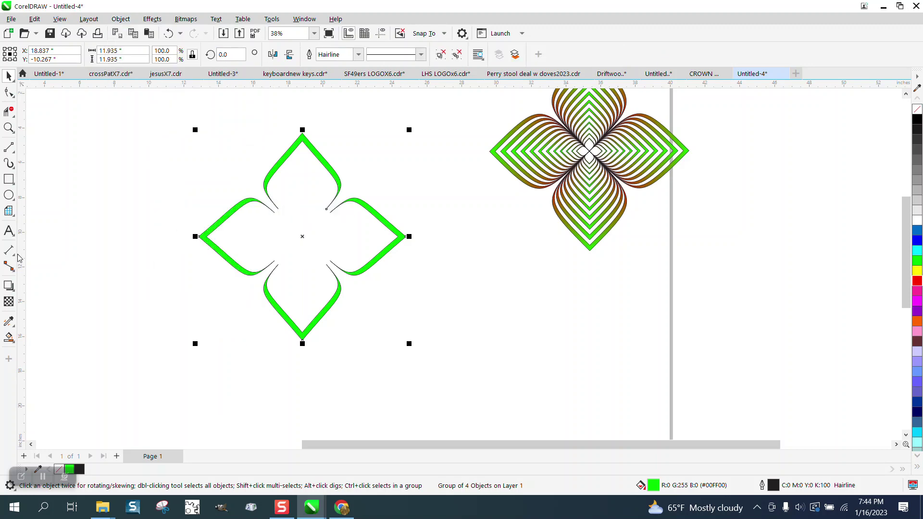
# - Try an elliptical fountain fill from white to green across the grouped petal strips with the Interactive Fill tool
pyautogui.click(15, 343)
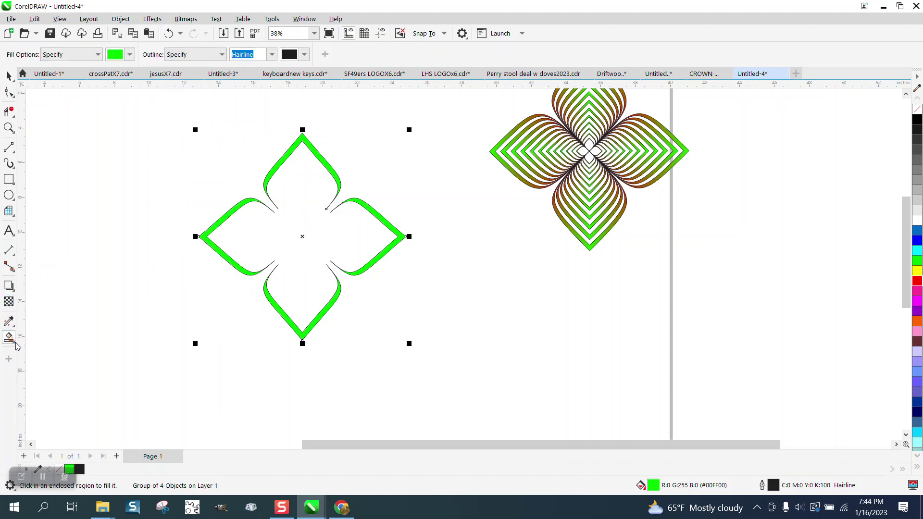
pyautogui.click(68, 336)
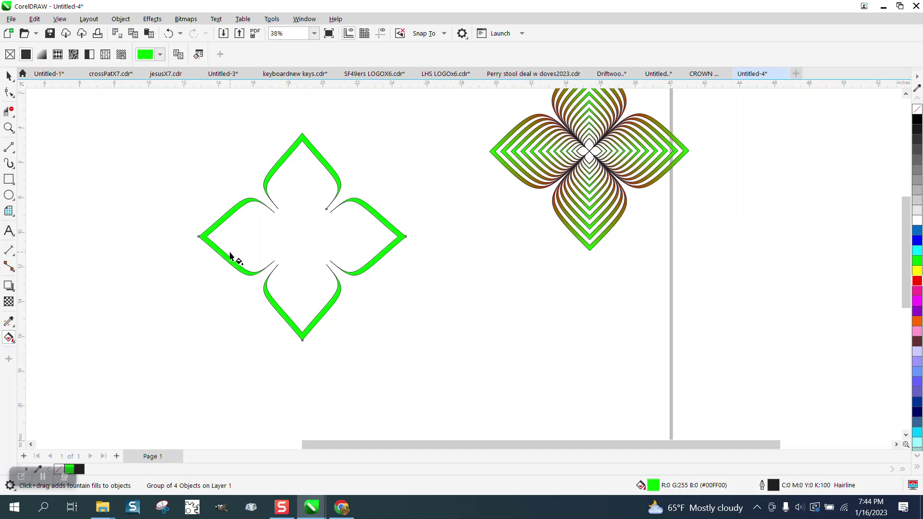
pyautogui.moveTo(231, 251); pyautogui.dragTo(361, 242)
pyautogui.click(197, 55)
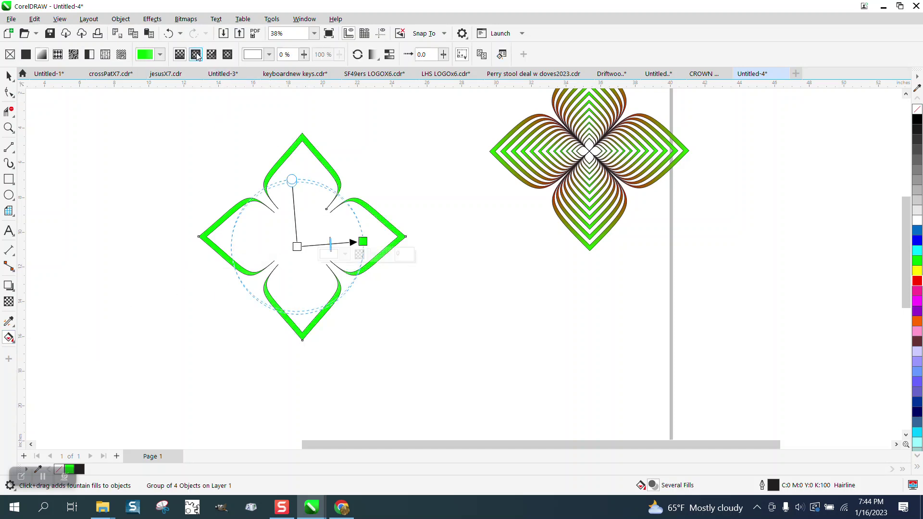
pyautogui.moveTo(293, 180); pyautogui.dragTo(298, 151)
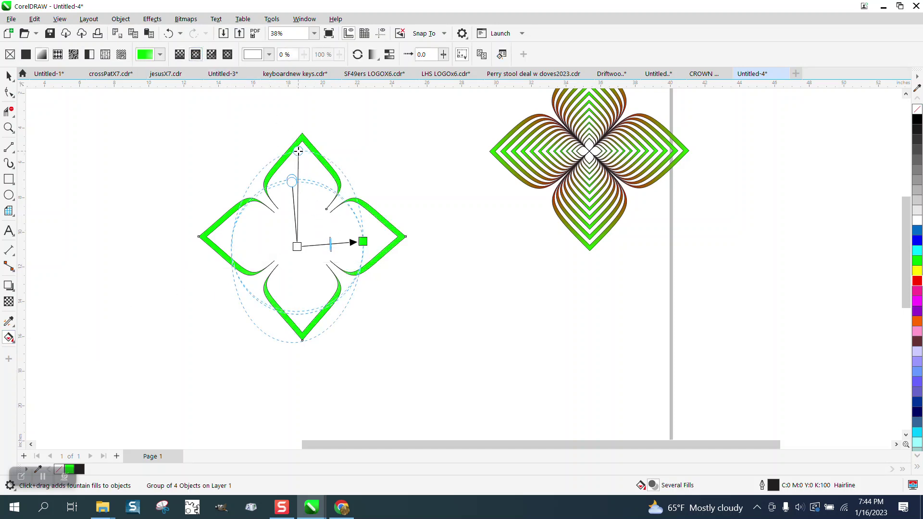
# - Undo the fountain fill changes and the grouping of the four green petal strips
pyautogui.click(169, 34)
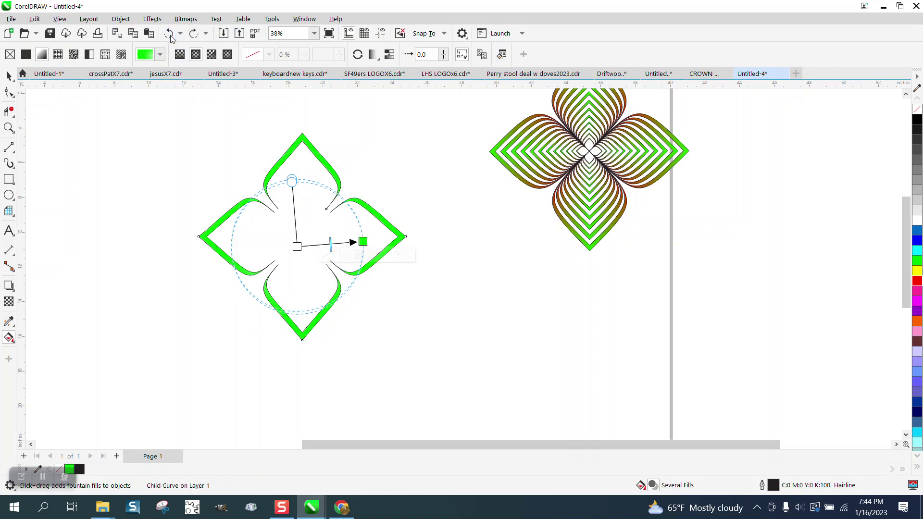
pyautogui.click(169, 33)
pyautogui.click(169, 33)
pyautogui.click(169, 34)
pyautogui.click(168, 34)
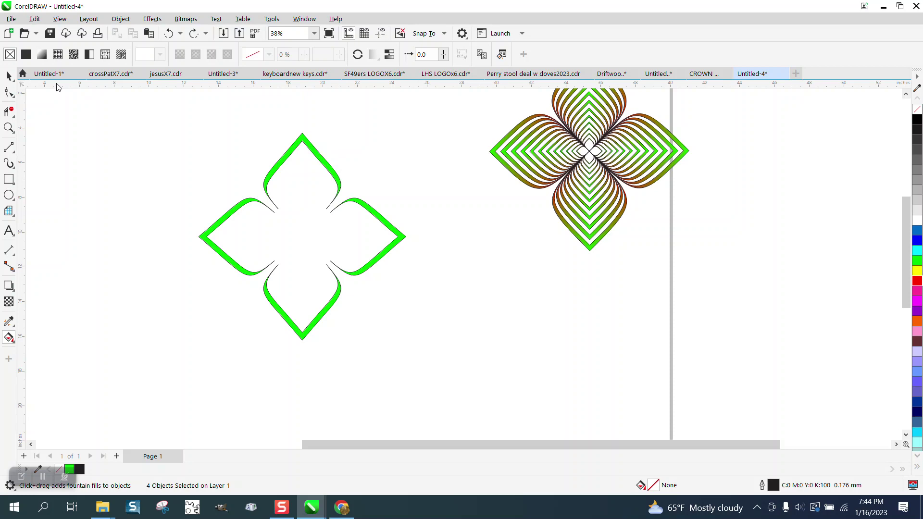
# - Select all four green petal strips and combine them into a single curve
pyautogui.click(9, 75)
pyautogui.click(303, 144)
pyautogui.moveTo(183, 118); pyautogui.dragTo(480, 346)
pyautogui.click(121, 19)
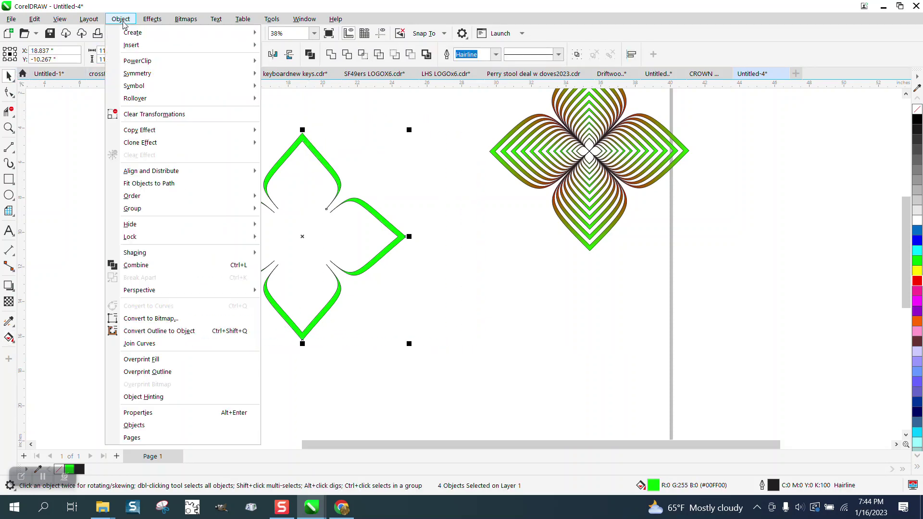
pyautogui.click(147, 264)
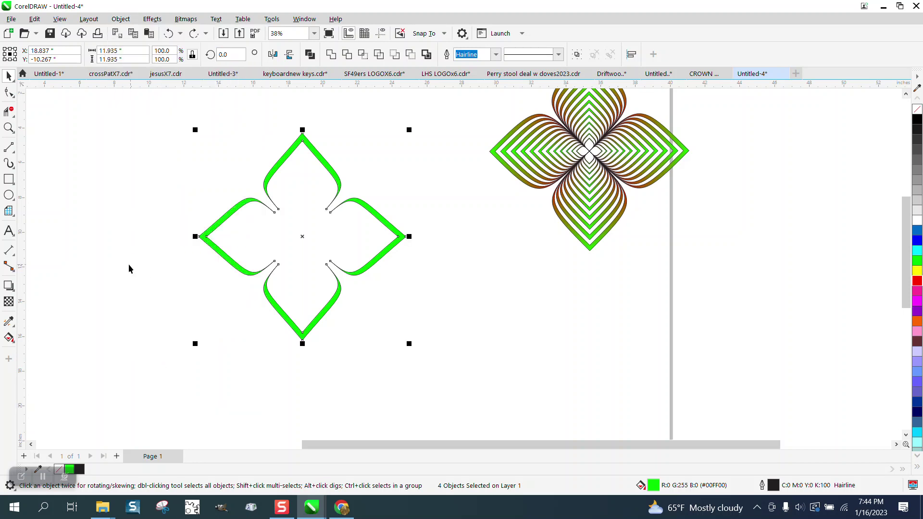
# - Apply an elliptical fountain fill to the combined flower, centred on its middle and extending just beyond the petal tips
pyautogui.click(15, 343)
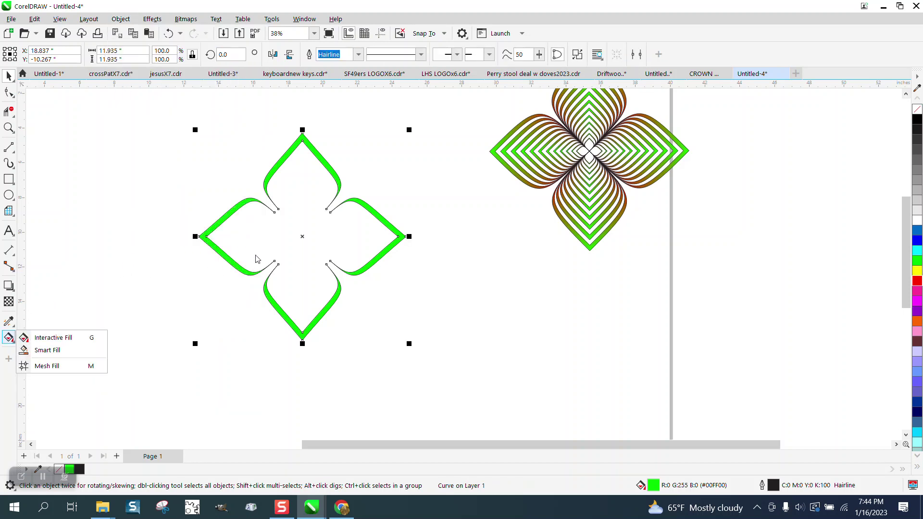
pyautogui.click(80, 341)
pyautogui.moveTo(271, 248); pyautogui.dragTo(405, 221)
pyautogui.click(196, 54)
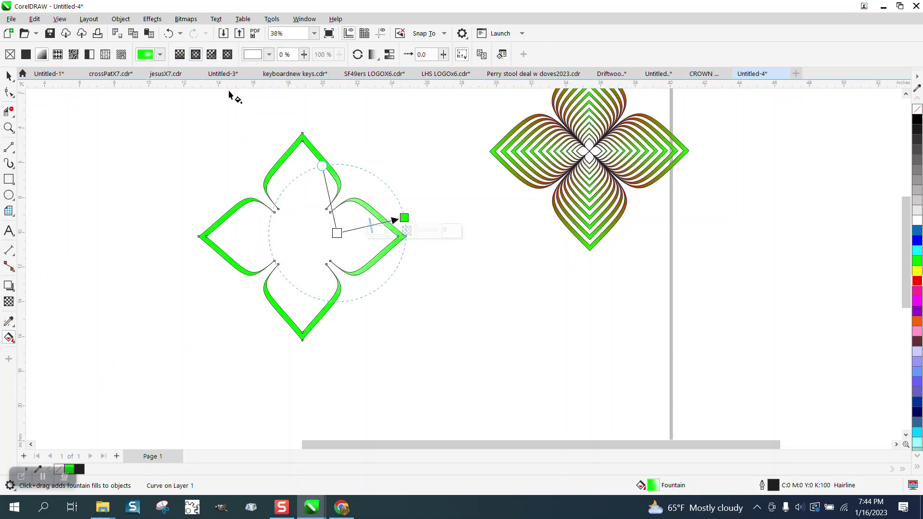
pyautogui.moveTo(337, 233); pyautogui.dragTo(302, 236)
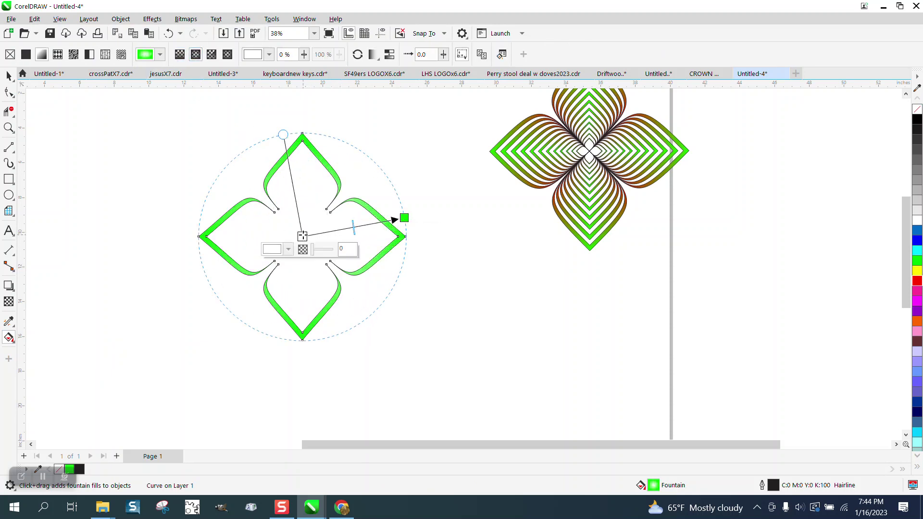
pyautogui.moveTo(405, 218); pyautogui.dragTo(417, 217)
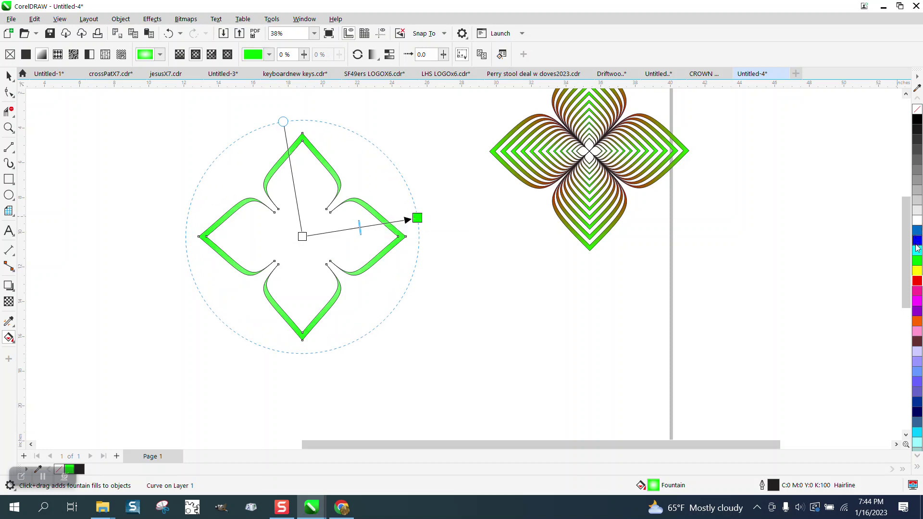
# - Make the fountain fill's centre blue and add two blue colour stops near the centre and two green ones near the outer end
pyautogui.moveTo(916, 244); pyautogui.dragTo(328, 232)
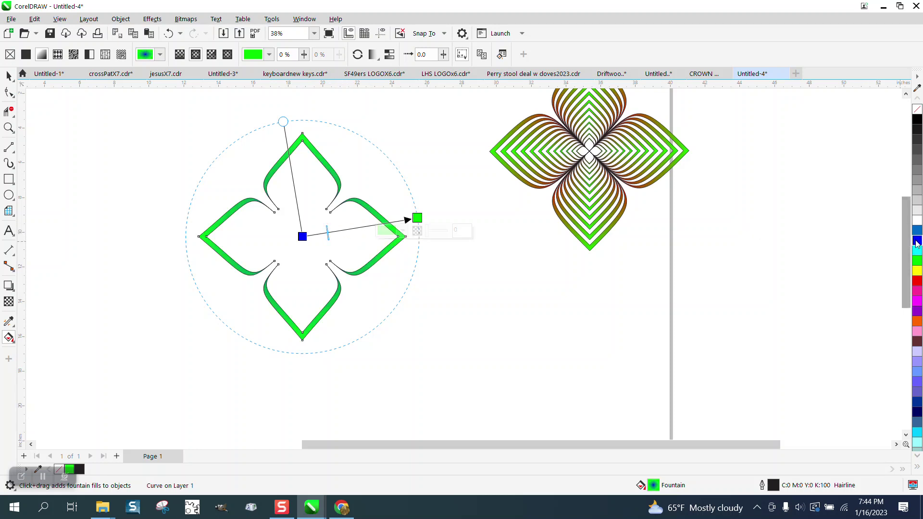
pyautogui.moveTo(917, 243); pyautogui.dragTo(322, 234)
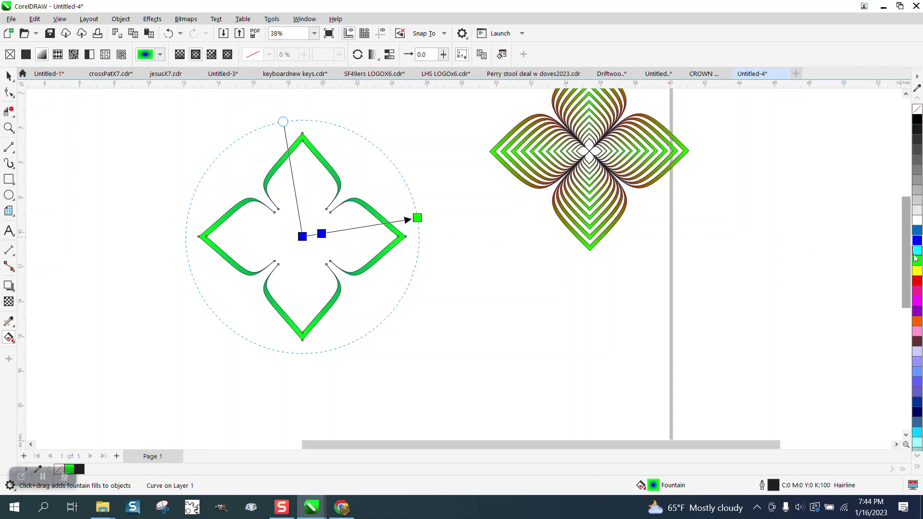
pyautogui.moveTo(915, 258); pyautogui.dragTo(399, 221)
pyautogui.moveTo(917, 260); pyautogui.dragTo(383, 223)
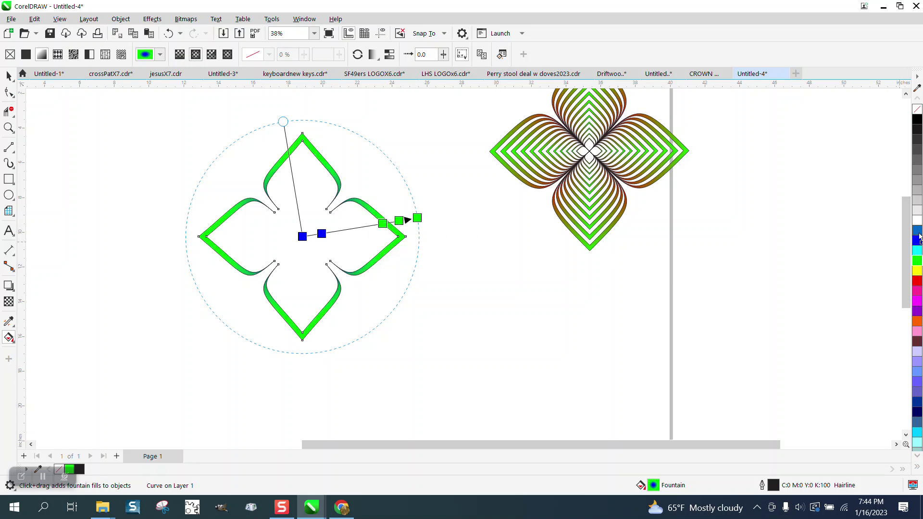
pyautogui.moveTo(918, 240); pyautogui.dragTo(342, 233)
# - Create a concentric copy of the flower scaled to 88.3% and repeat the reduction inward until the copies reach 18.1%
pyautogui.click(8, 76)
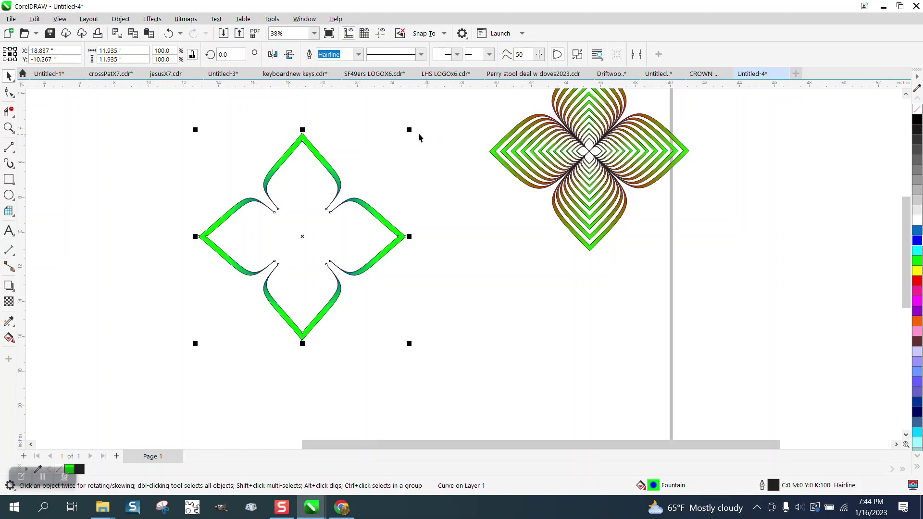
pyautogui.moveTo(409, 130); pyautogui.dragTo(400, 141)
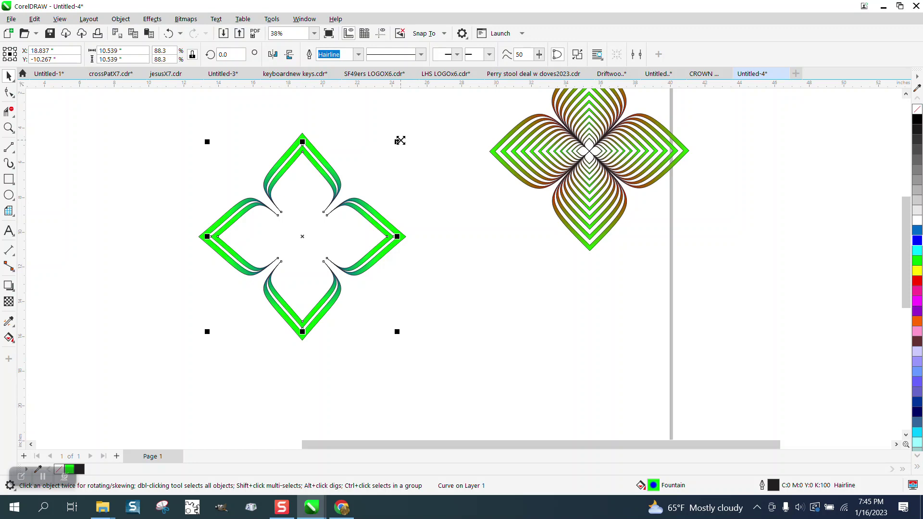
pyautogui.hotkey('ctrl', 'r')
pyautogui.hotkey('ctrl', 'r')
pyautogui.hotkey('ctrl', 'r')
pyautogui.hotkey('ctrl', 'r')
pyautogui.hotkey('ctrl', 'r')
pyautogui.hotkey('ctrl', 'r')
pyautogui.hotkey('ctrl', 'r')
pyautogui.hotkey('ctrl', 'r')
pyautogui.hotkey('ctrl', 'r')
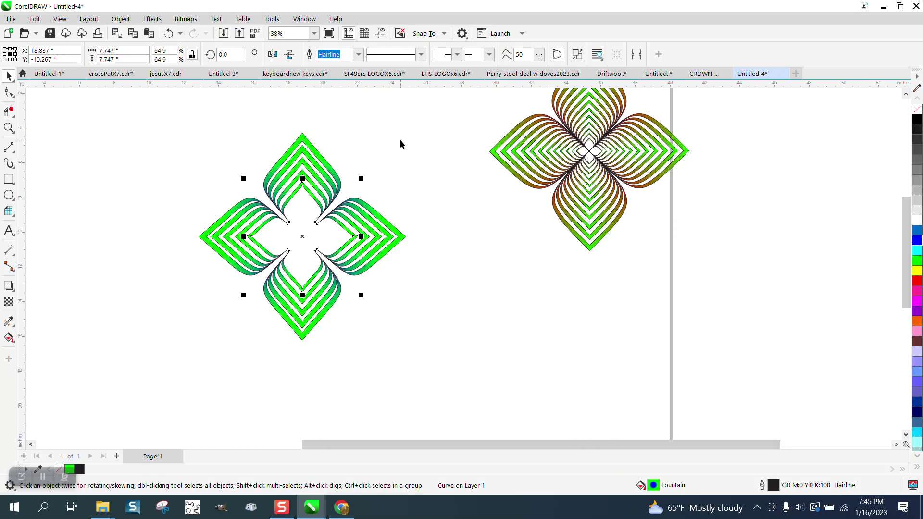
pyautogui.hotkey('ctrl', 'r')
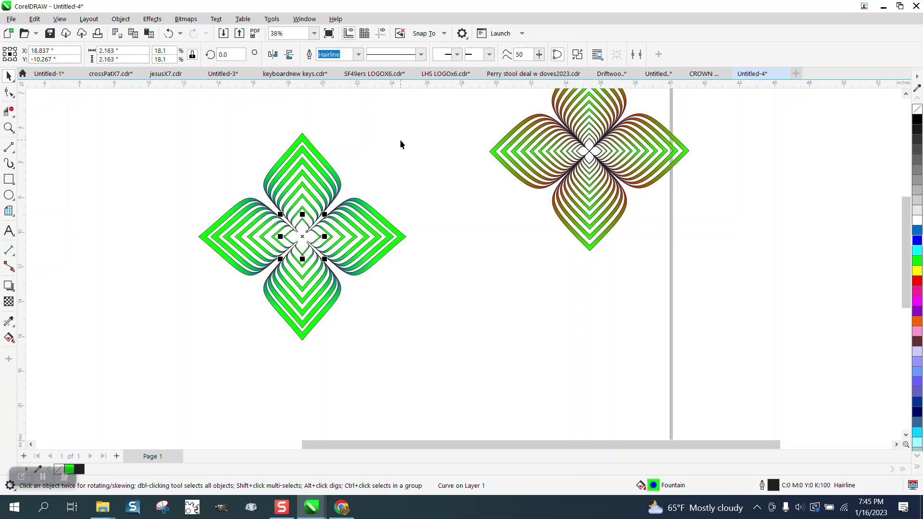
pyautogui.hotkey('ctrl', 'r')
pyautogui.click(379, 158)
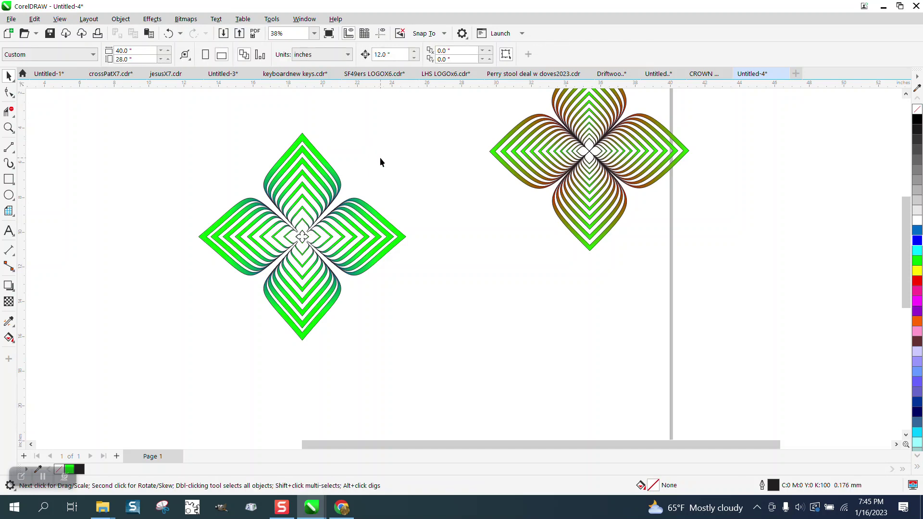
# - Examine the gradient strips and the centre of the blue-and-green flower up close
pyautogui.click(304, 236)
pyautogui.click(323, 220)
pyautogui.click(8, 127)
pyautogui.moveTo(269, 181); pyautogui.dragTo(319, 239)
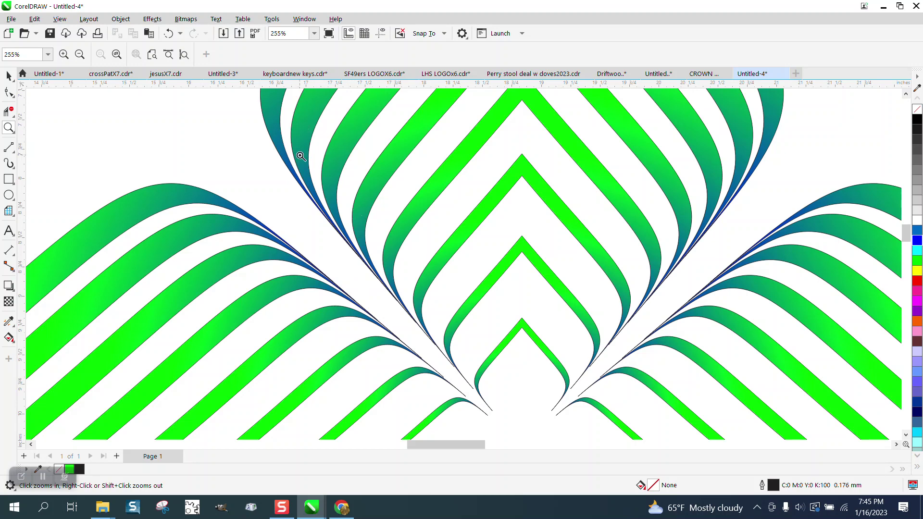
pyautogui.scroll(-3, 402, 301)
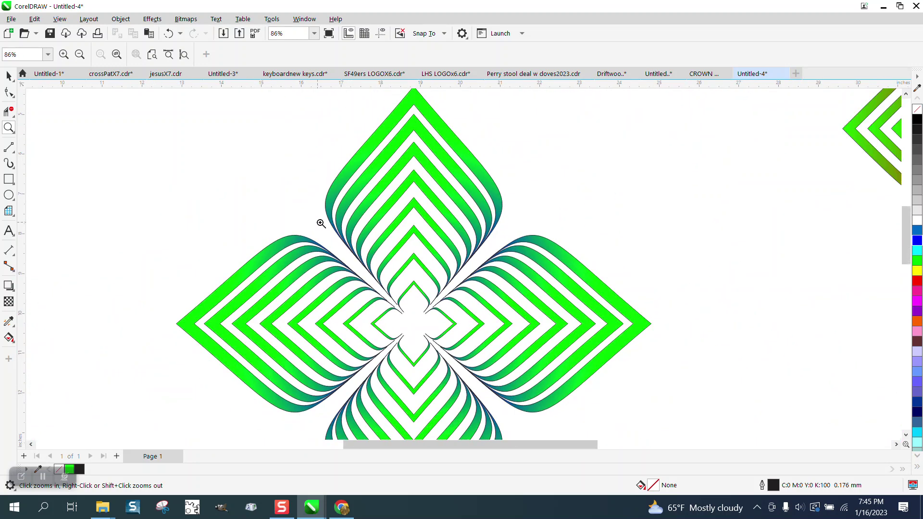
pyautogui.scroll(-2, 375, 216)
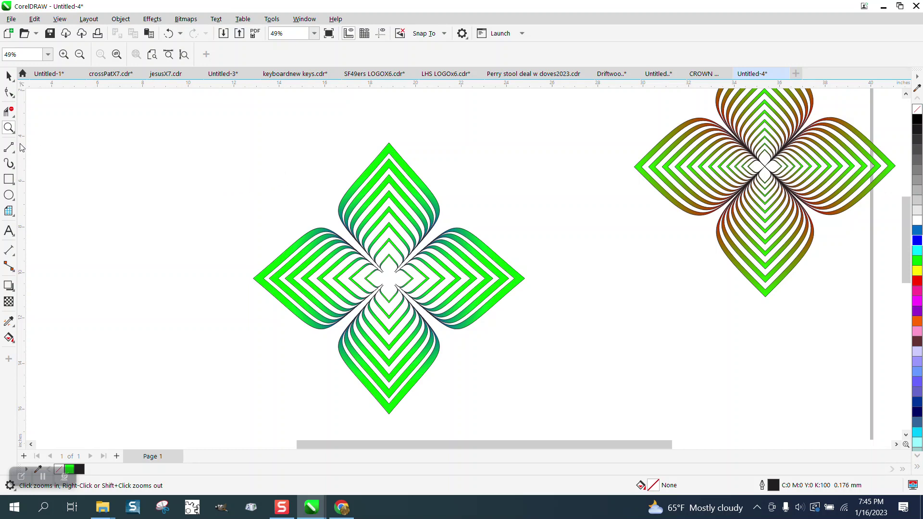
pyautogui.moveTo(278, 133); pyautogui.dragTo(570, 378)
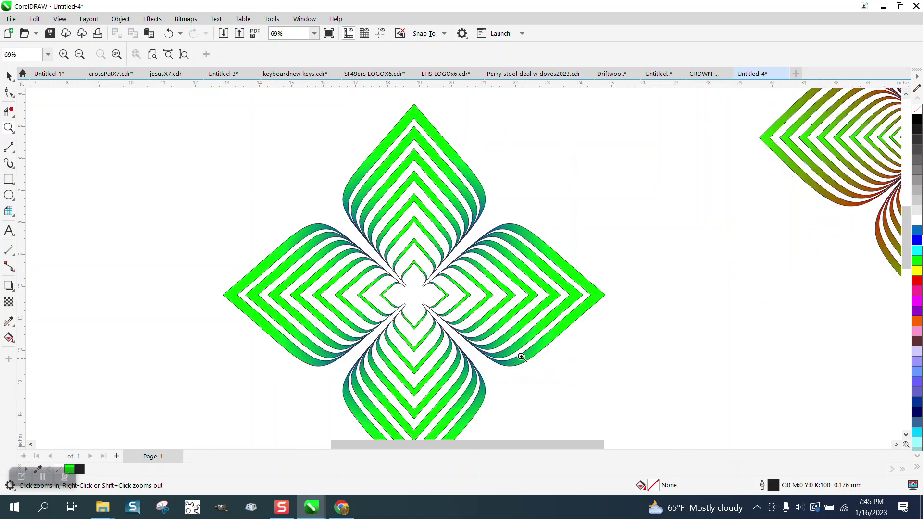
pyautogui.moveTo(367, 238); pyautogui.dragTo(503, 309)
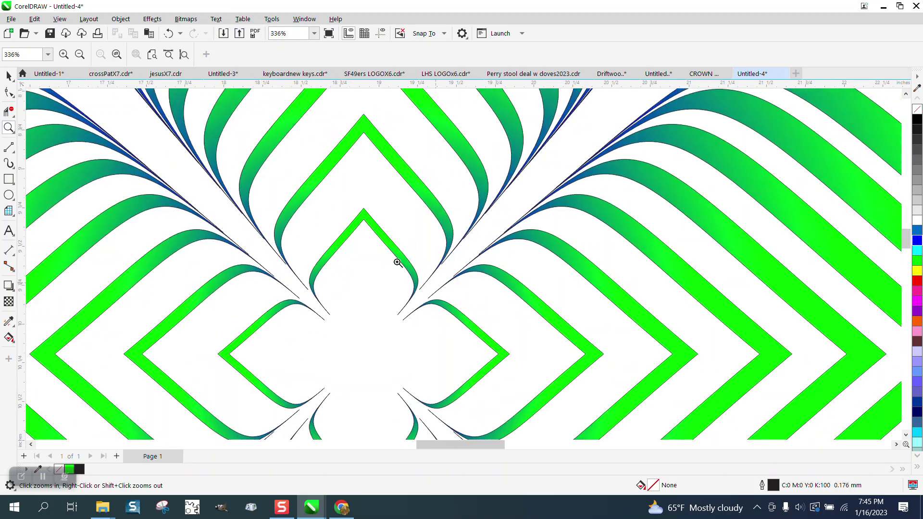
# - Move the whole red-and-green striped flower beside the blue-and-green one, centred at about X 30.95 and Y -10.26 inches
pyautogui.scroll(-4, 397, 258)
pyautogui.scroll(-3, 375, 260)
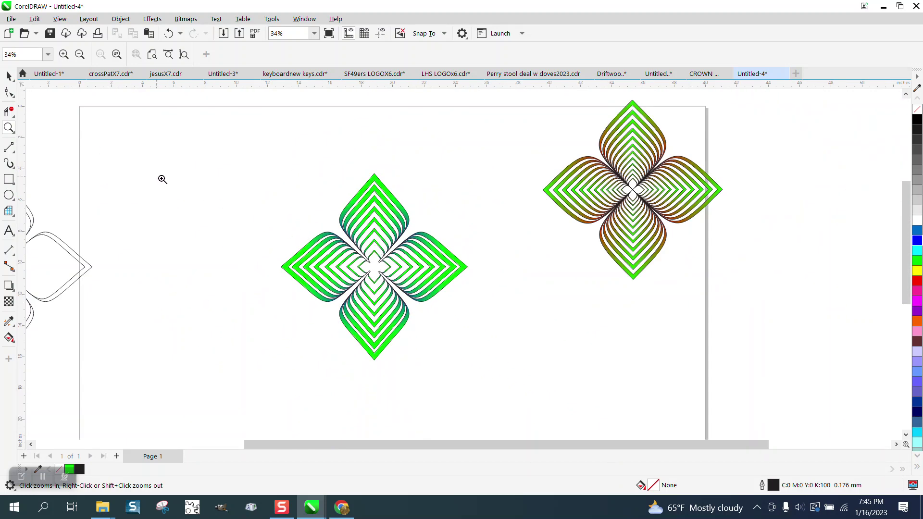
pyautogui.scroll(-2, 163, 179)
pyautogui.click(9, 76)
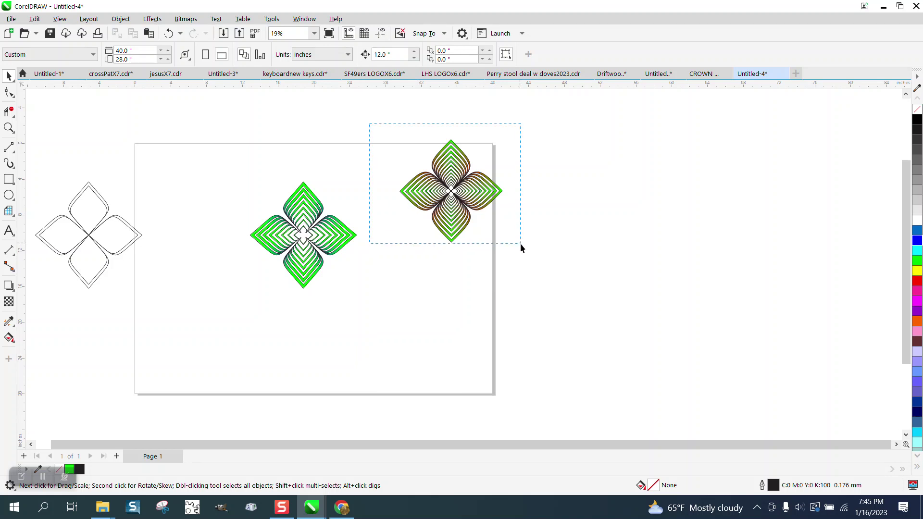
pyautogui.moveTo(520, 243); pyautogui.dragTo(520, 243)
pyautogui.moveTo(454, 198); pyautogui.dragTo(417, 242)
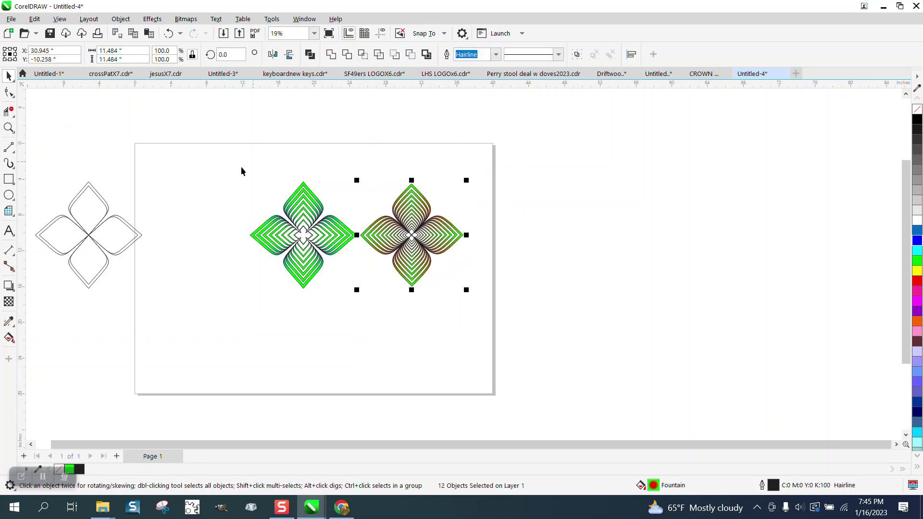